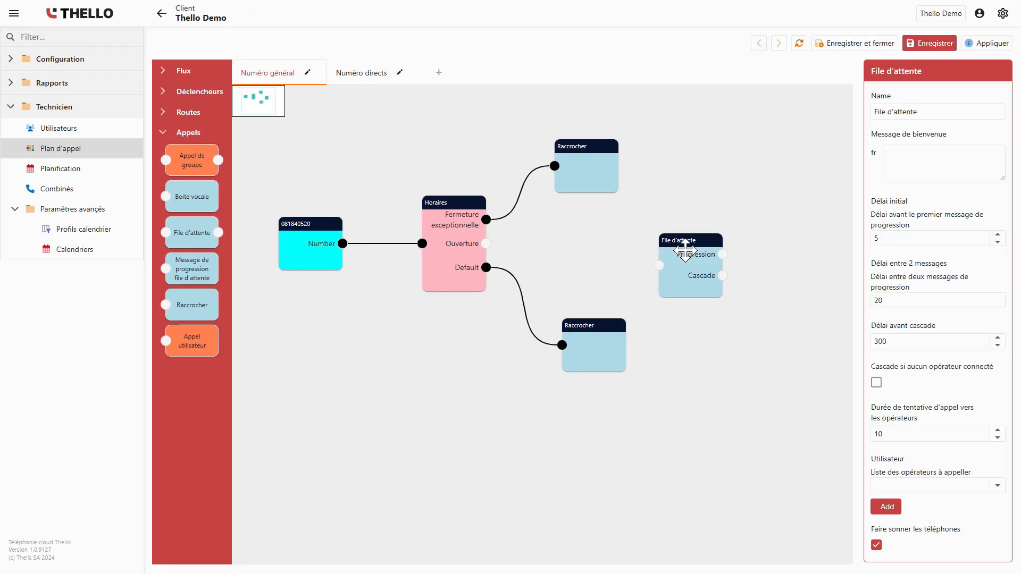
Move the File d'attente block slightly upward and connect the Horaires block's Ouverture output to its input.
drag(685, 248, 684, 230)
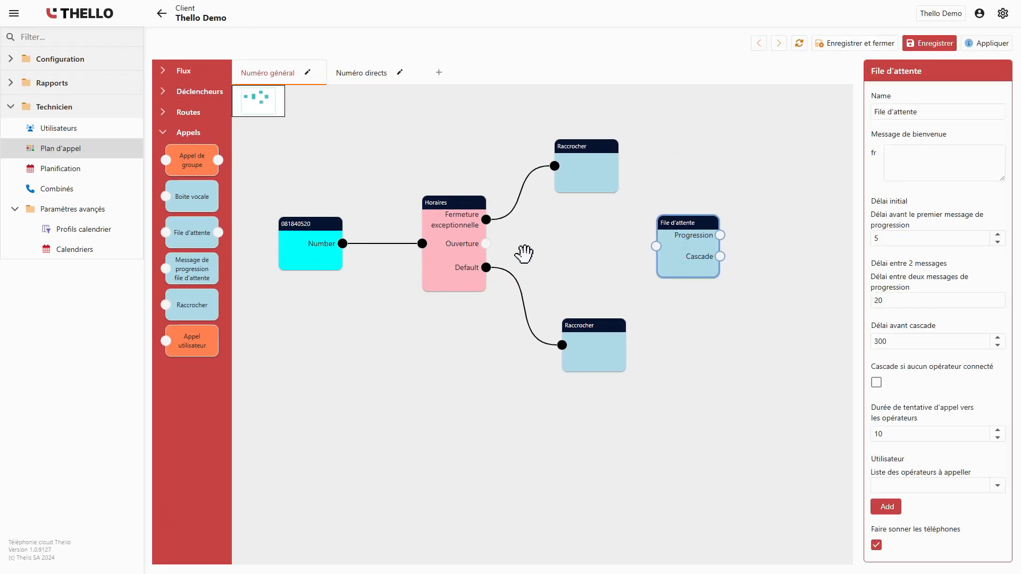
drag(482, 249, 657, 247)
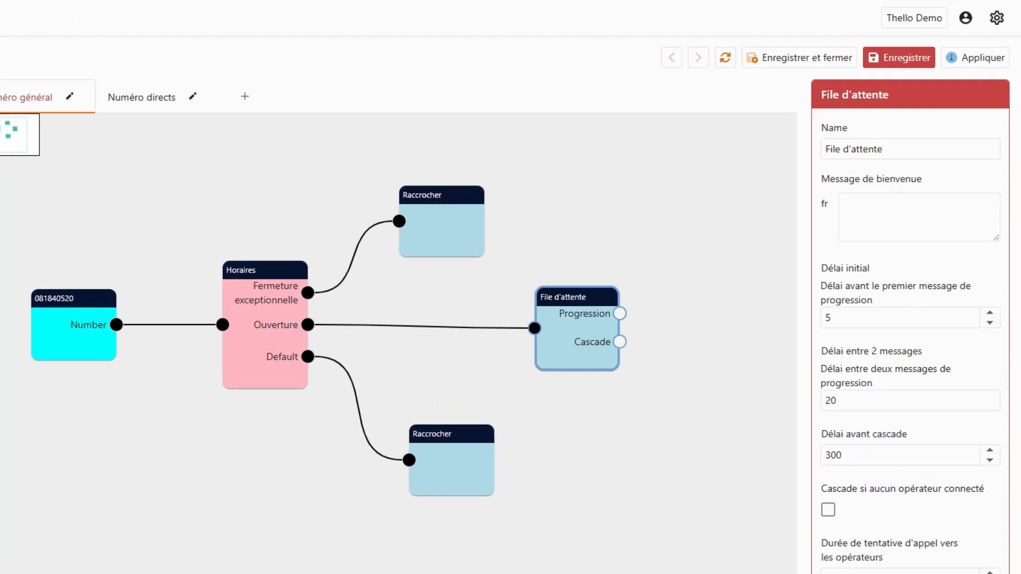
Name the queue "Appels secrétariat" and set its French welcome message to "Bienvenue au centre médical, nous prenons voter appel dès que possible.".
drag(917, 112, 845, 111)
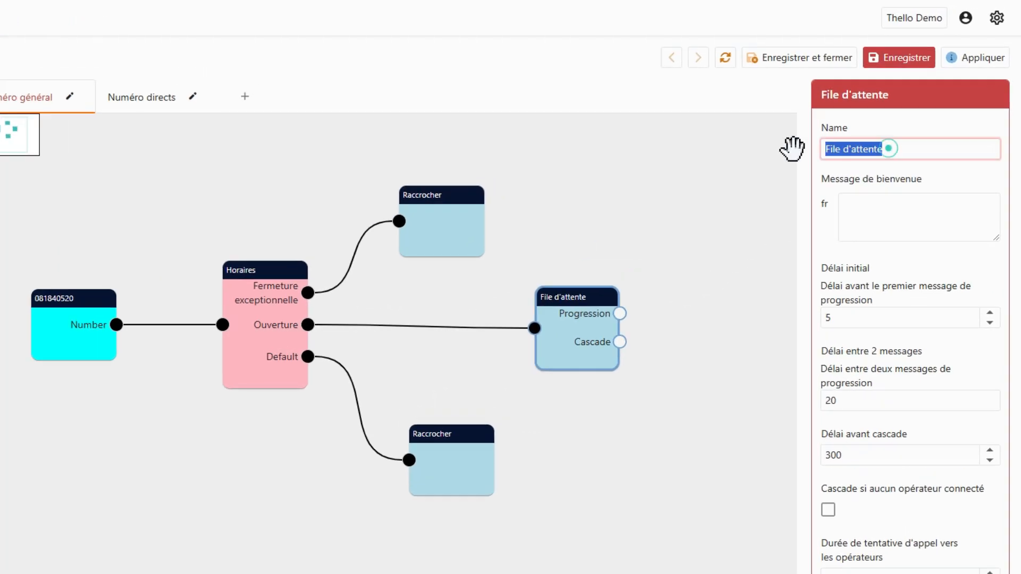
text(Appels)
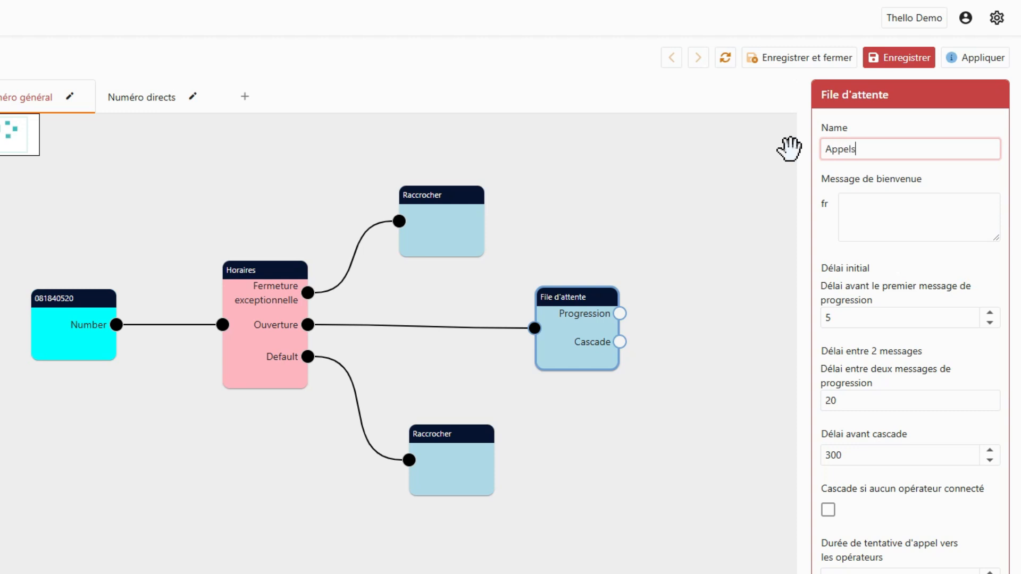
text( secrétariat)
click(847, 205)
text(Bienvenue au centre)
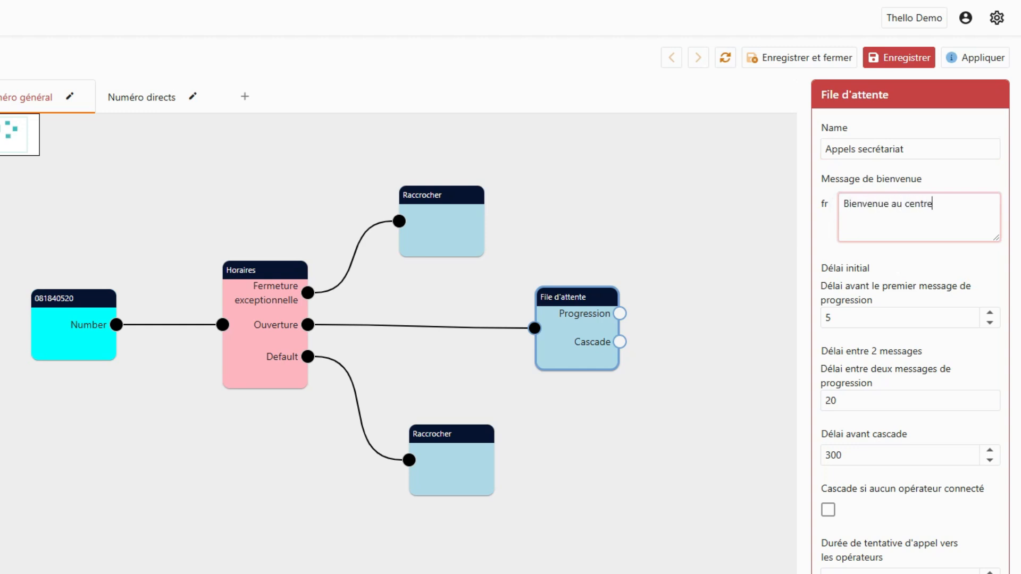
text( médical, nous prenons voter appel d)
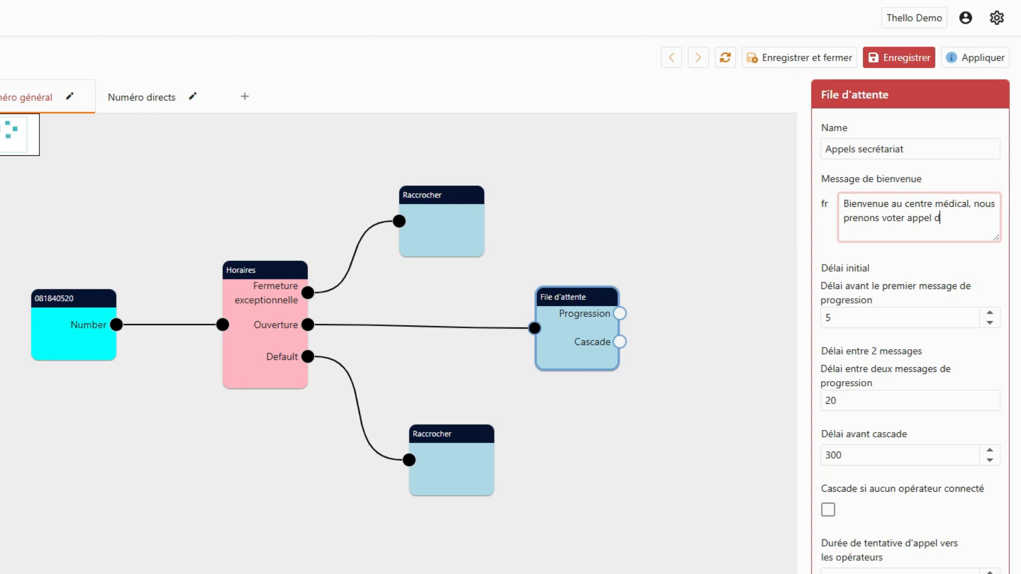
text(ès que possible.)
Set the queue's delay before cascade (Délai avant cascade) to 200.
click(847, 316)
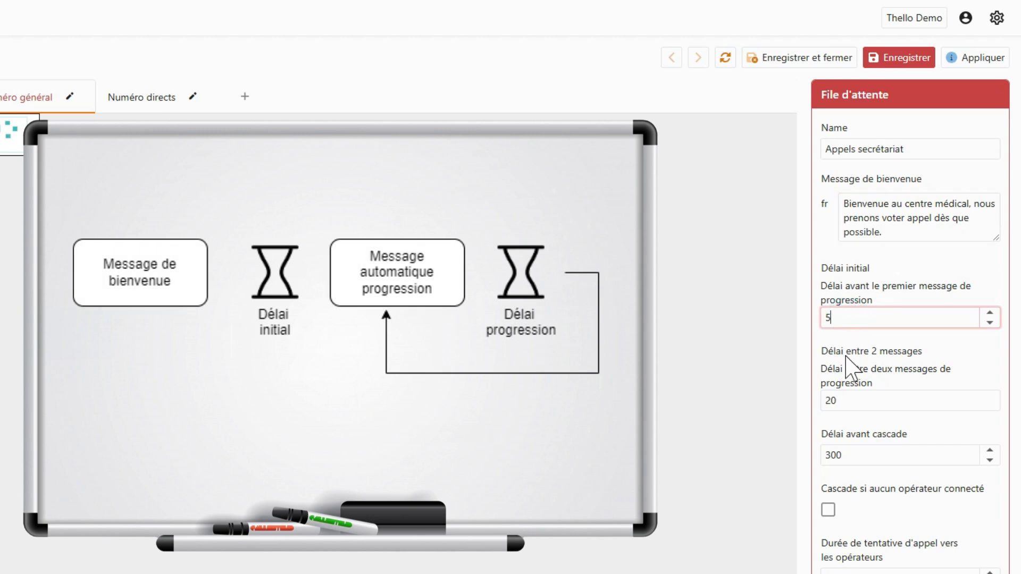
click(846, 400)
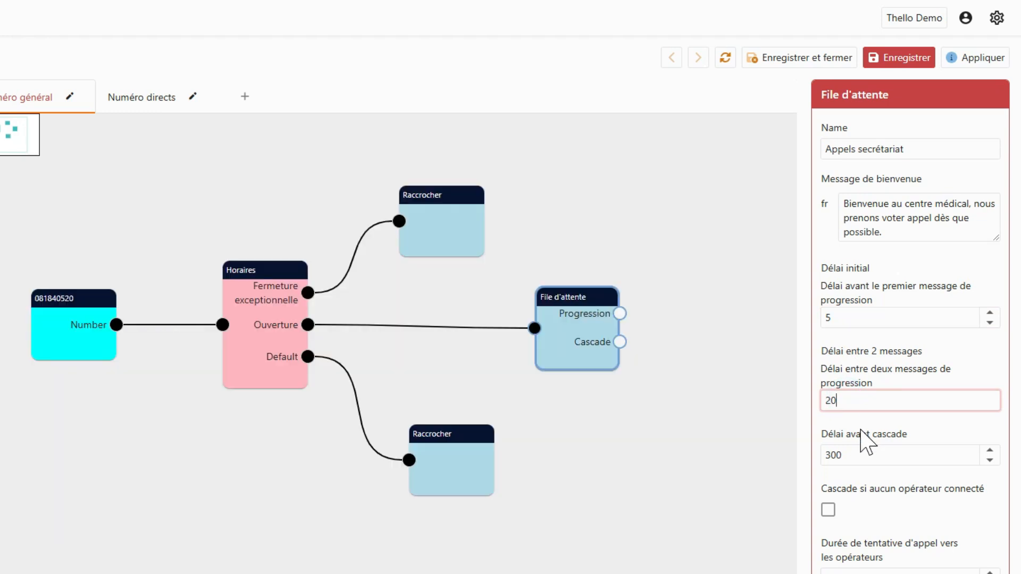
click(850, 455)
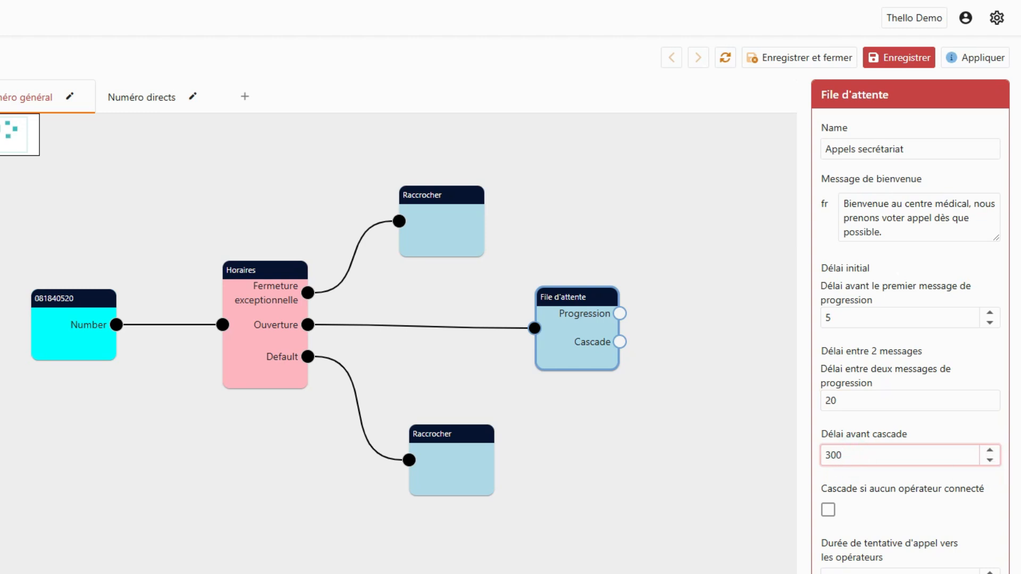
double_click(896, 455)
text(200)
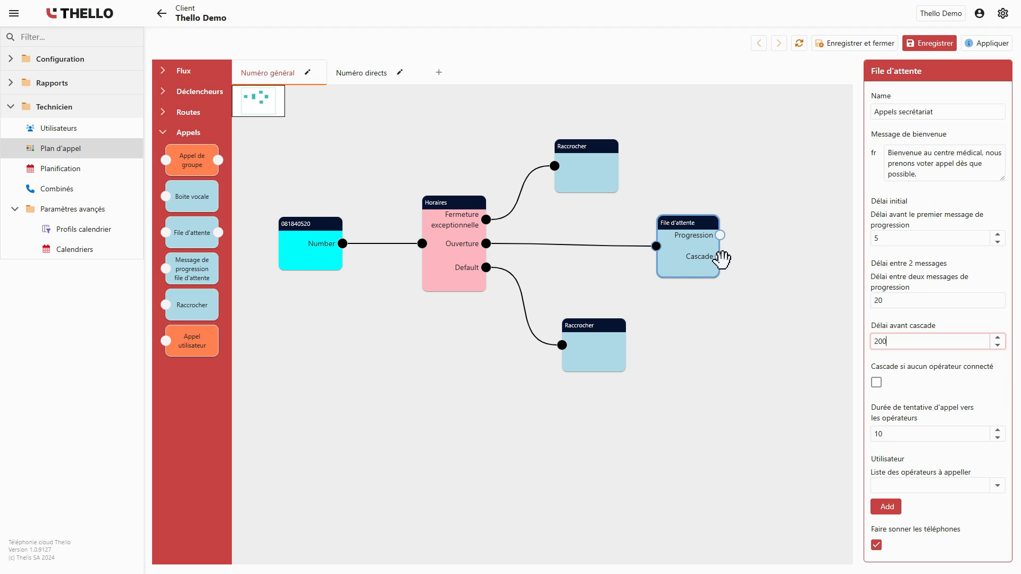
Connect the queue's Cascade output to a new Raccrocher block with the French message "Npous sommes désolés, mais aucun opérateur n'est disponible.".
drag(192, 305, 799, 263)
drag(720, 257, 767, 268)
click(904, 179)
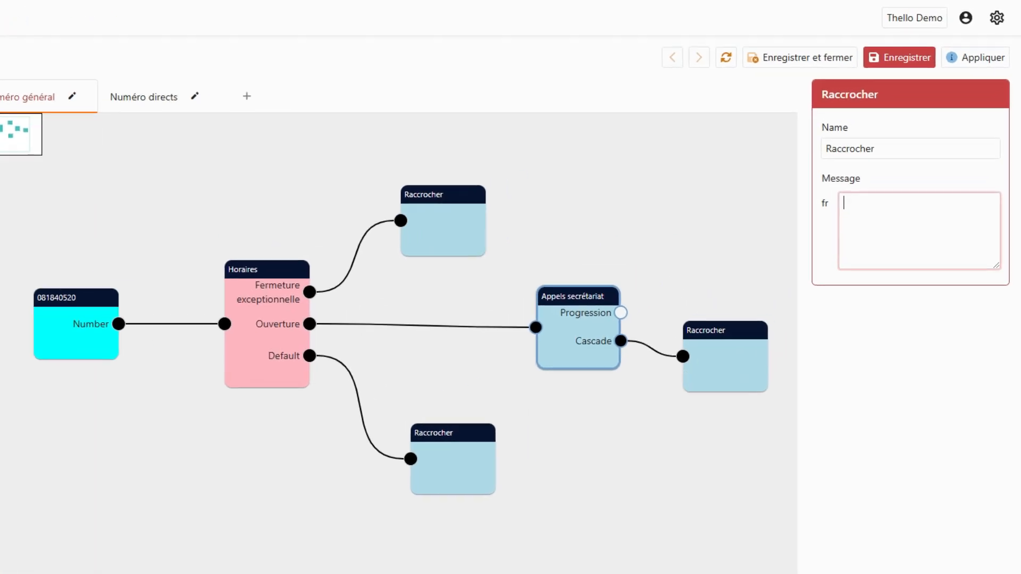
text(Npous sommes désolés, mais aucun opérateur n'est disponible.)
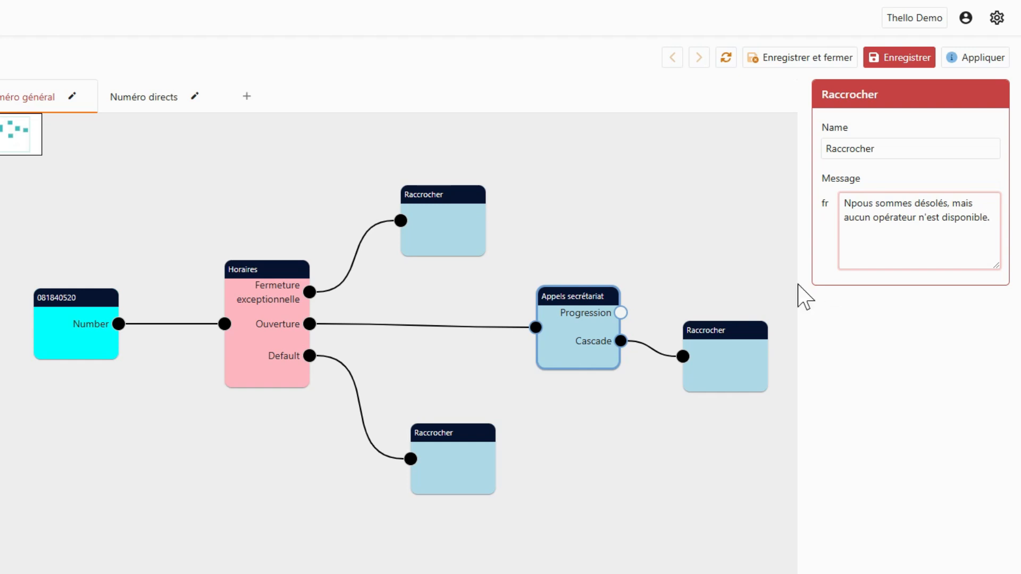
Enable cascading when no operator is connected (Cascade si aucun opérateur connecté) for the Appels secrétariat queue.
click(588, 330)
click(575, 329)
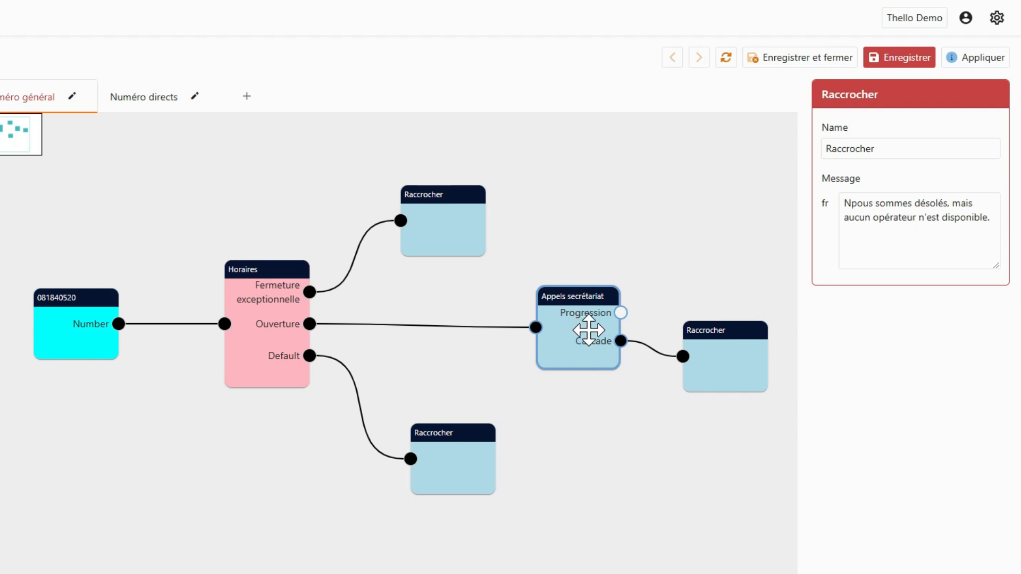
click(721, 346)
click(576, 325)
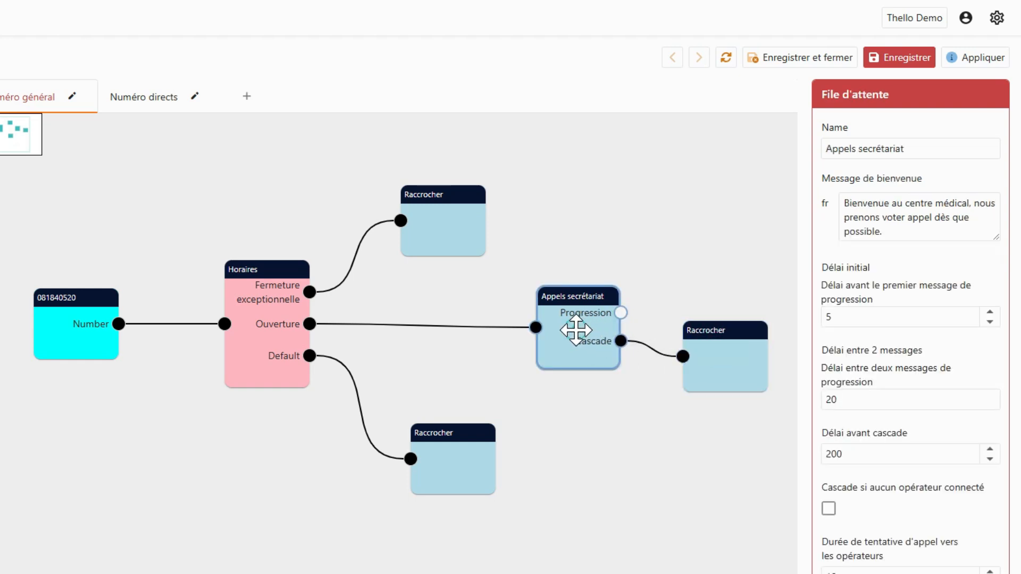
click(829, 509)
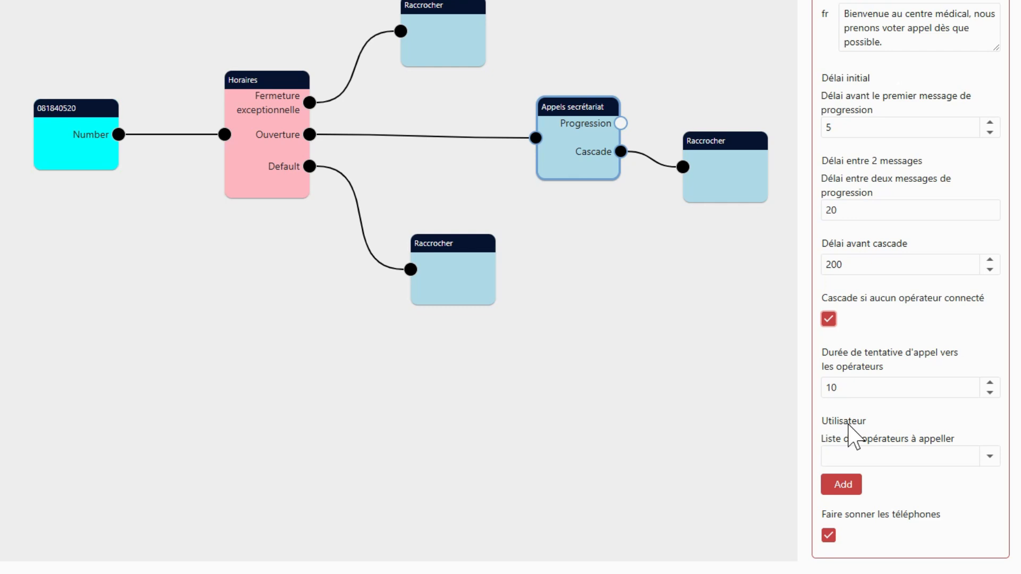
Add the second and third available users as the queue's operators to call, in that order.
click(988, 456)
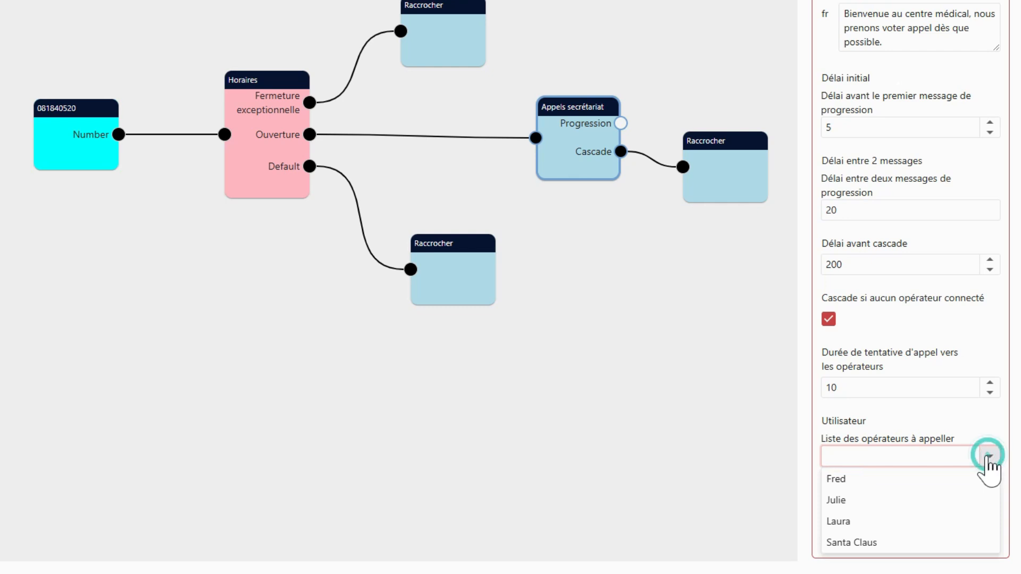
click(902, 500)
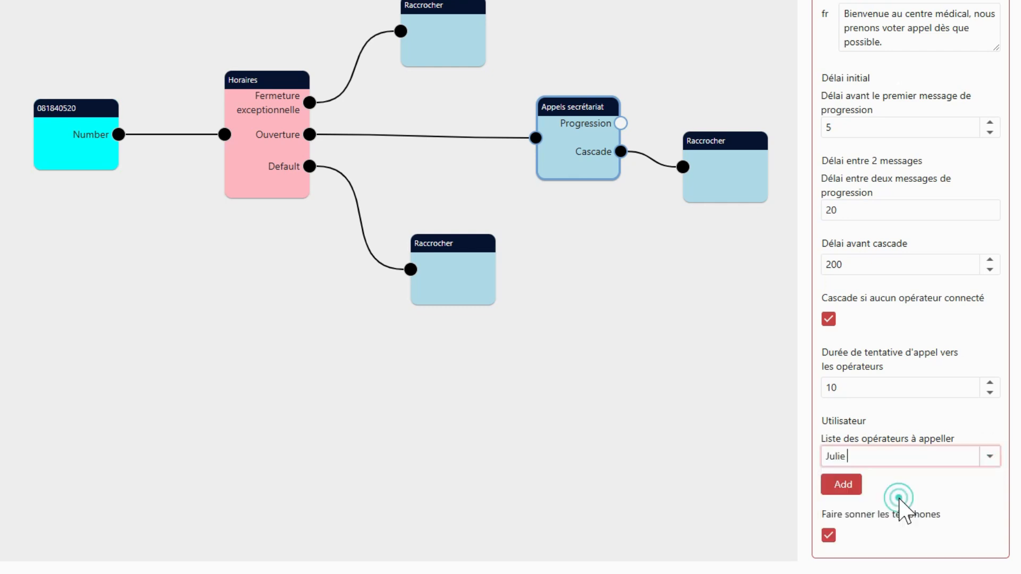
click(845, 487)
click(946, 480)
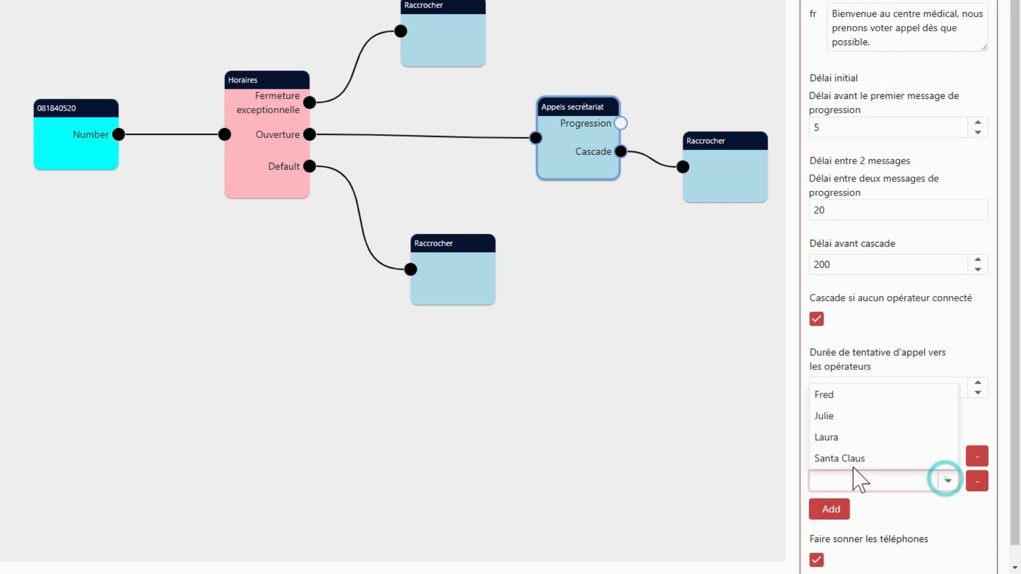
click(825, 437)
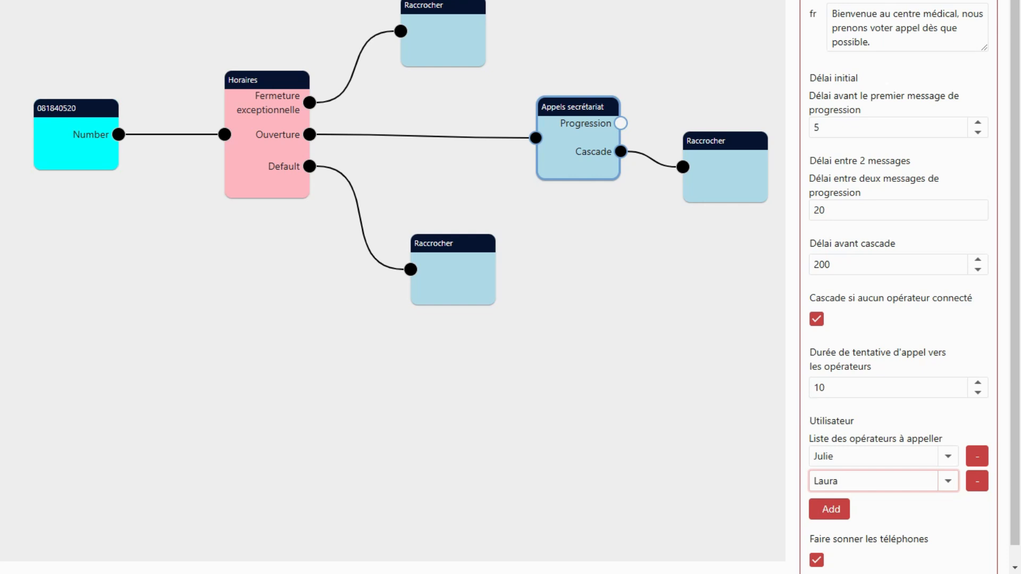
Set the queue's call attempt duration toward operators (Durée de tentative d'appel vers les opérateurs) to 15.
click(811, 388)
double_click(811, 389)
text(15)
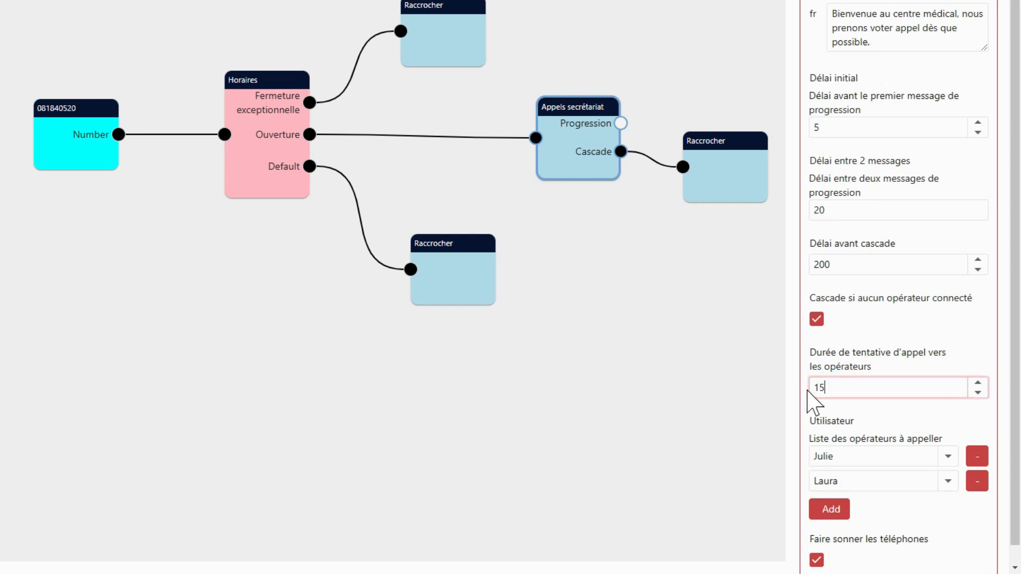